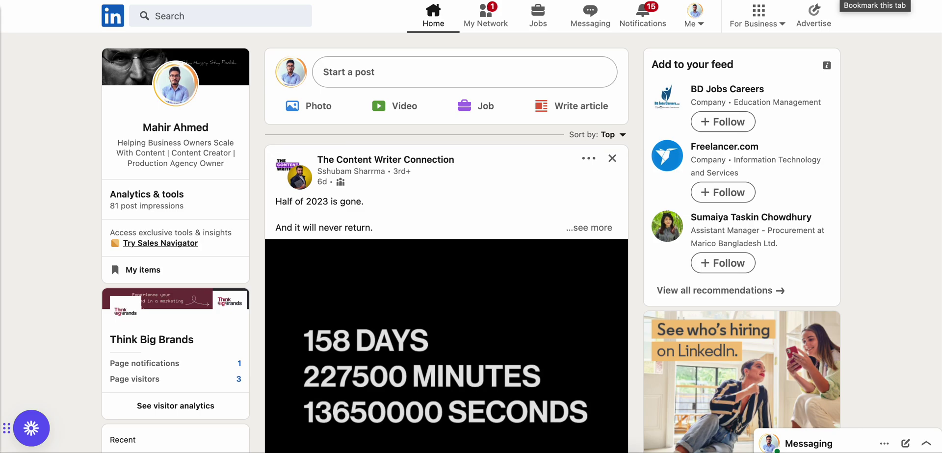
Open your own profile and start adding a new entry from the recommended licenses and certifications section.
scroll(40, 205, down, 3)
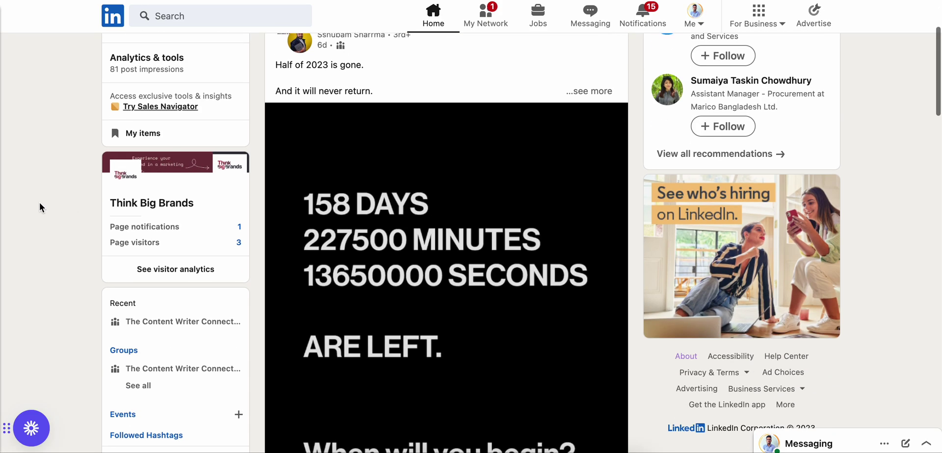
scroll(39, 202, up, 3)
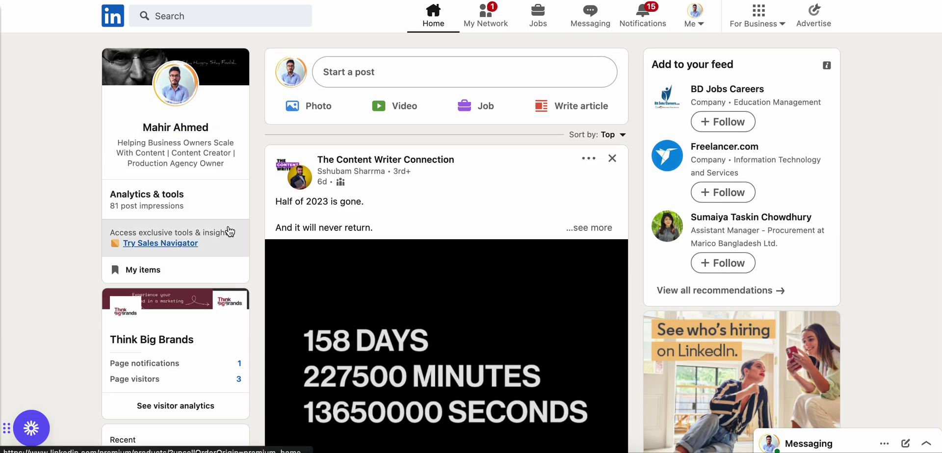
click(181, 126)
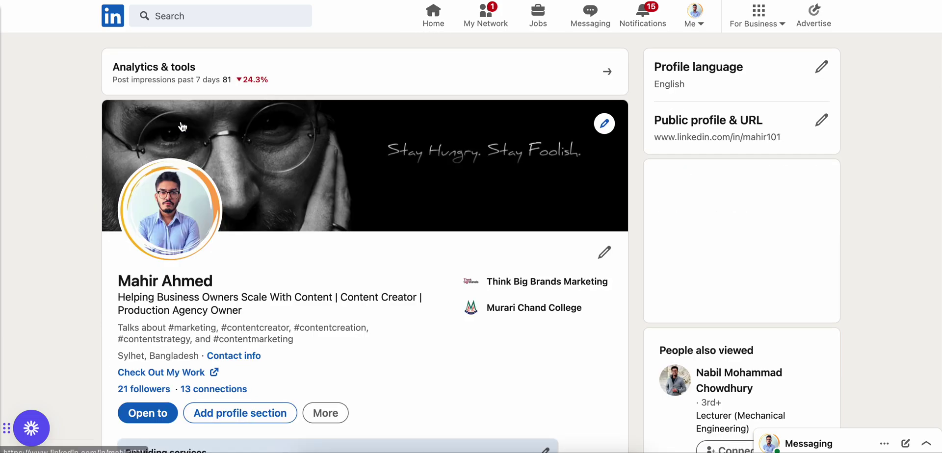
scroll(59, 238, down, 3)
scroll(58, 239, down, 12)
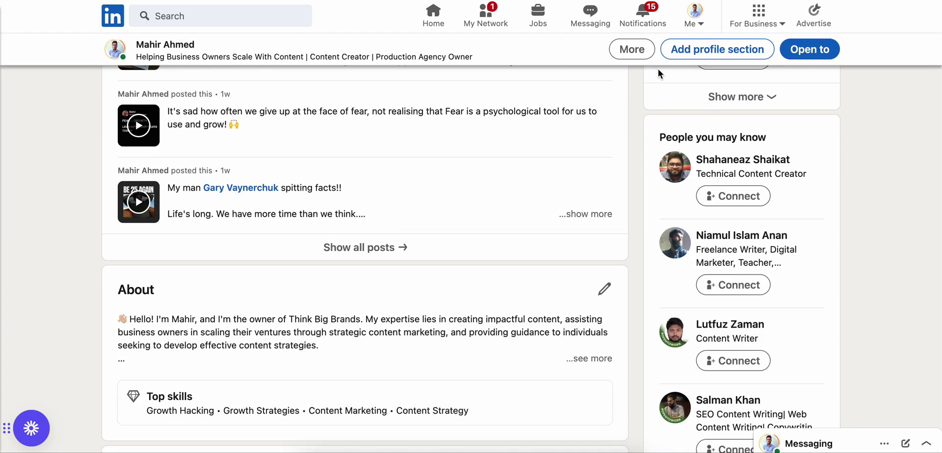
click(726, 54)
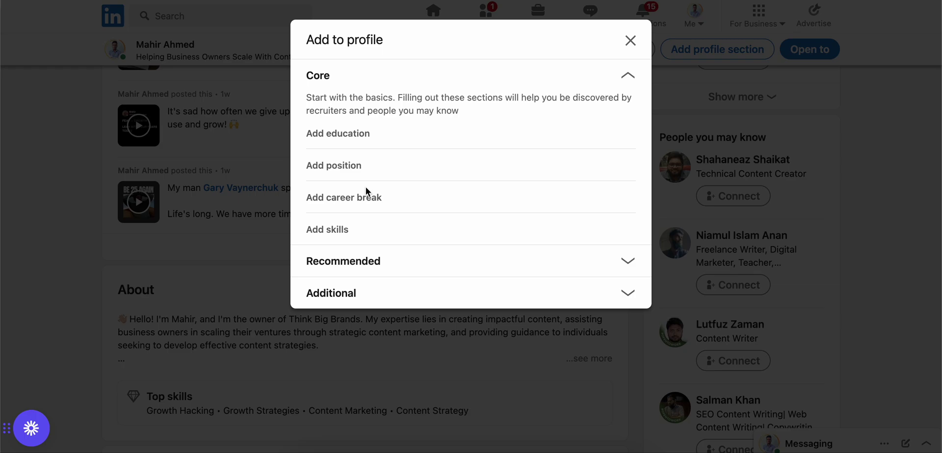
click(357, 263)
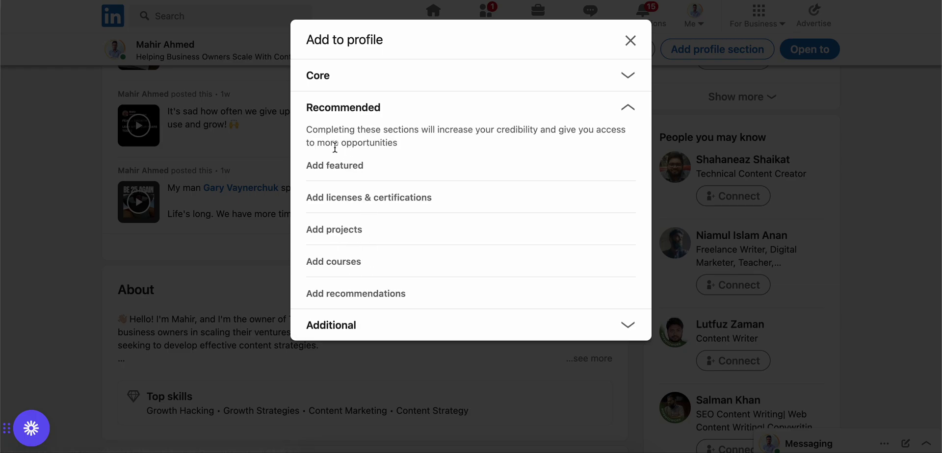
click(343, 202)
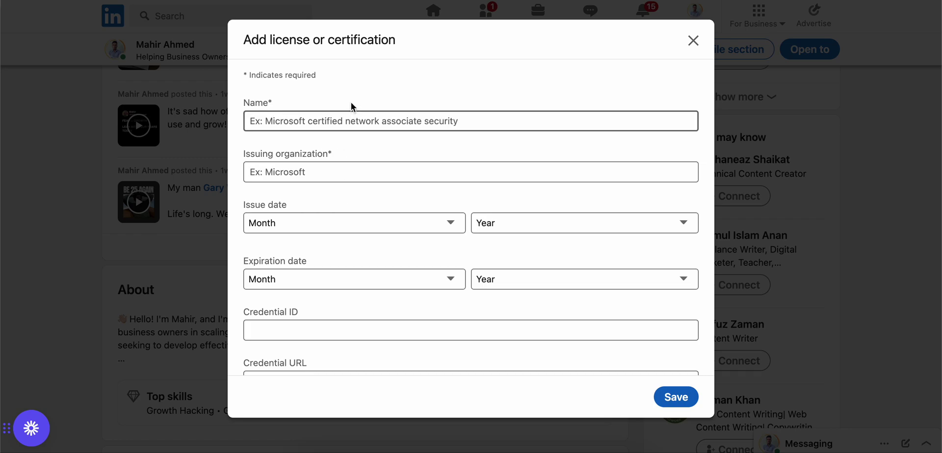
Name the certification Certified Marketing Specialist and set Udemy as its issuing organization.
click(337, 116)
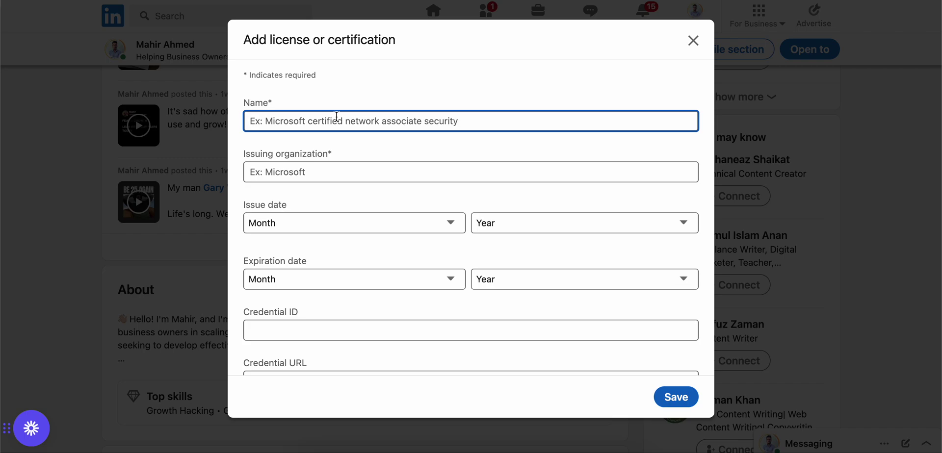
text(Market)
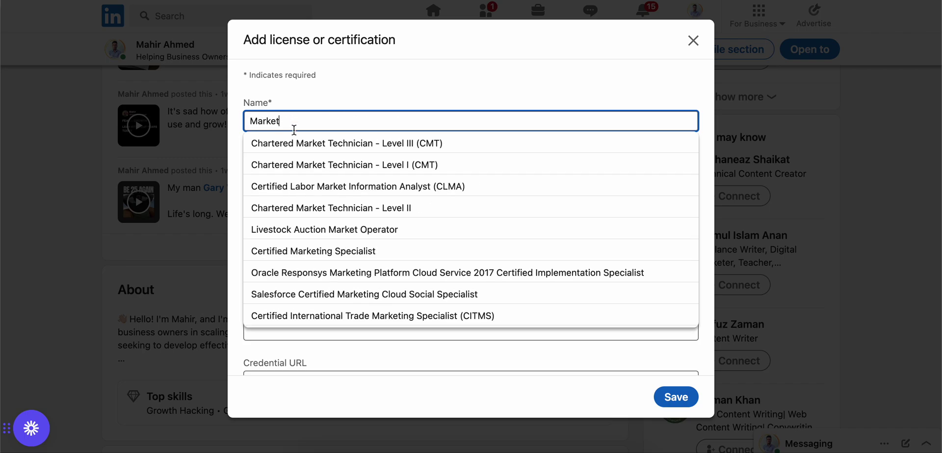
text(ing)
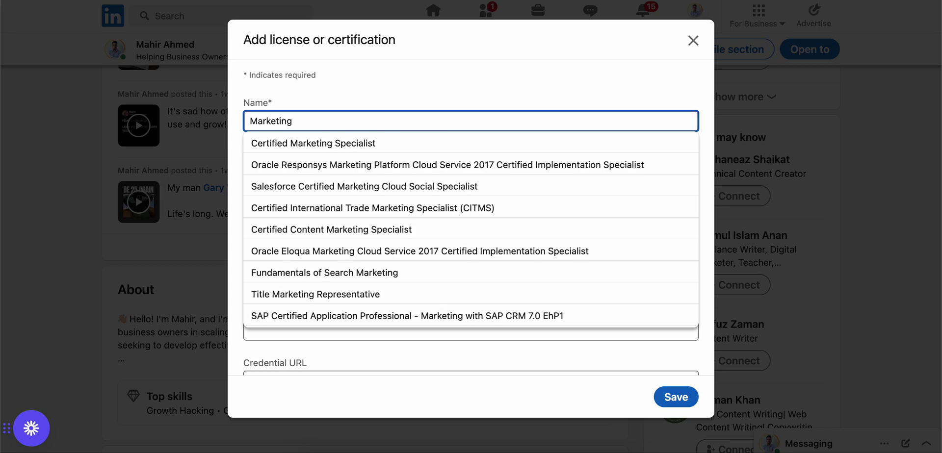
click(297, 155)
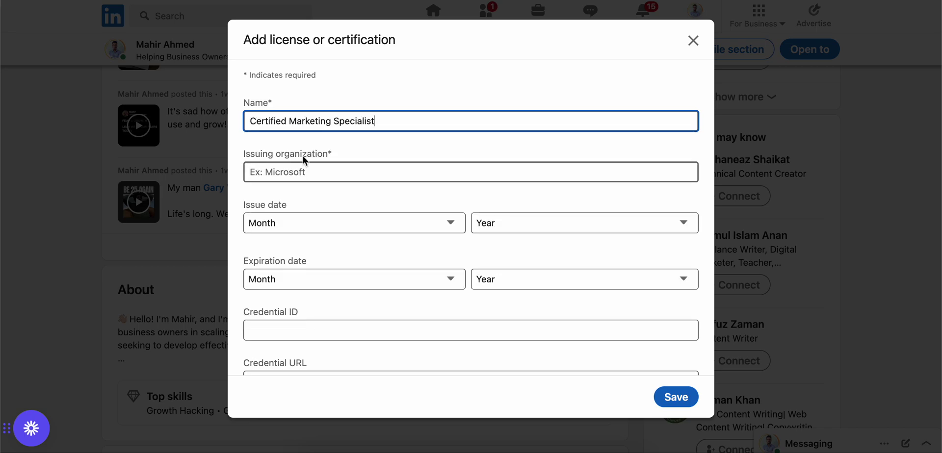
click(295, 175)
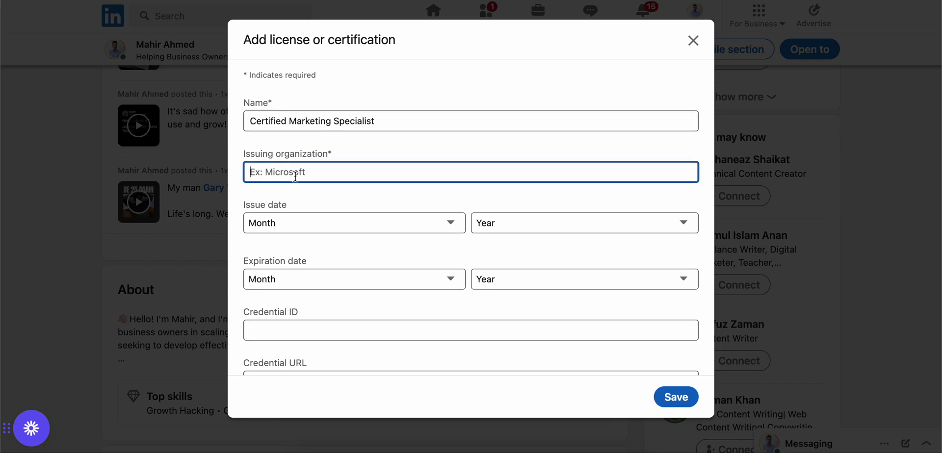
text(Udem)
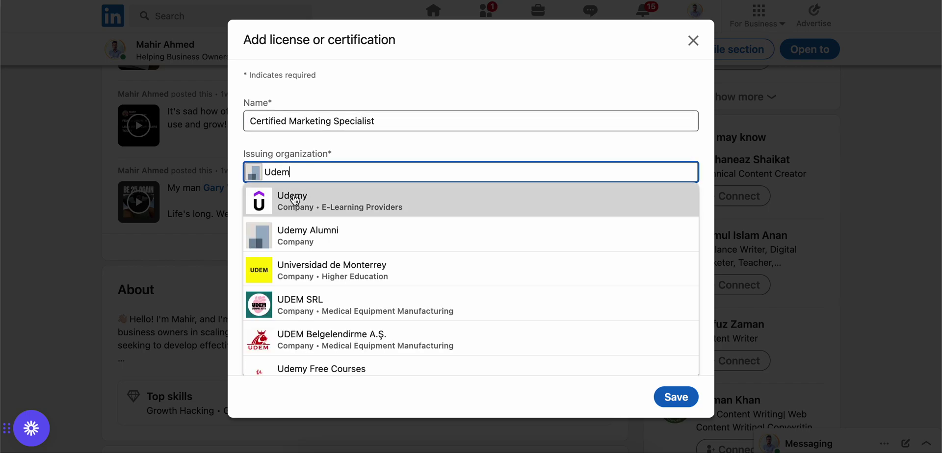
click(292, 203)
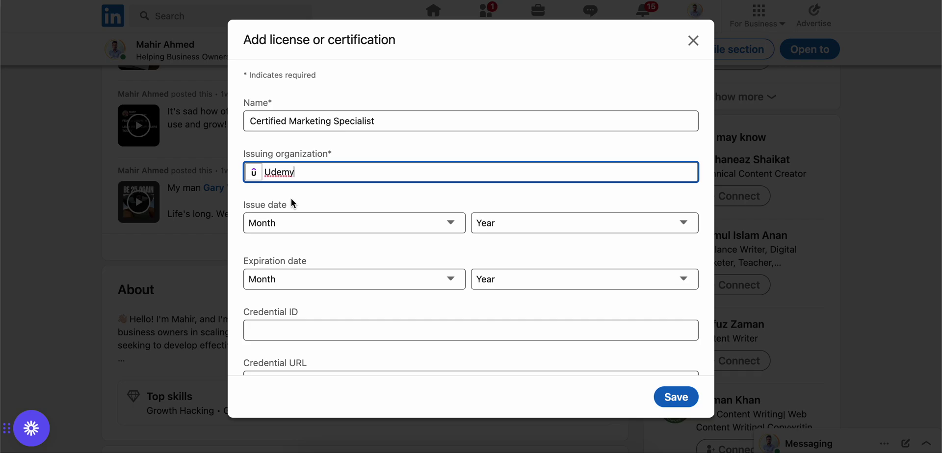
Set the certification's issue date to May 2017.
click(303, 226)
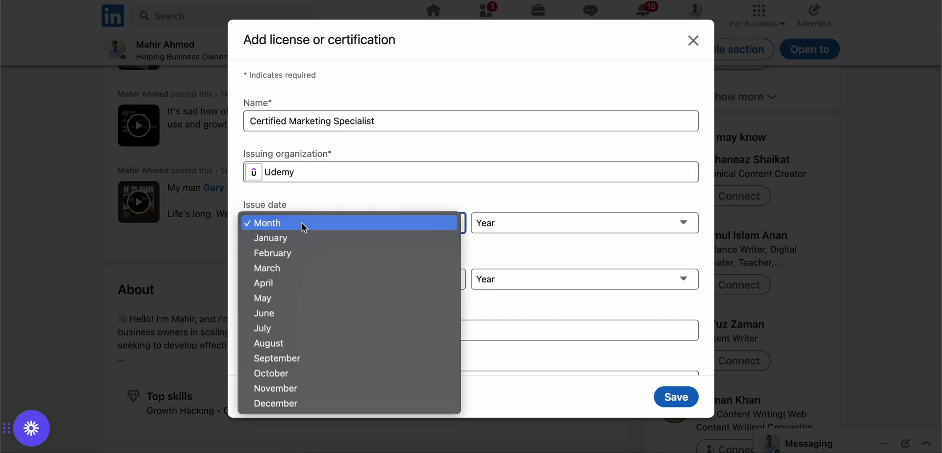
click(281, 297)
click(522, 222)
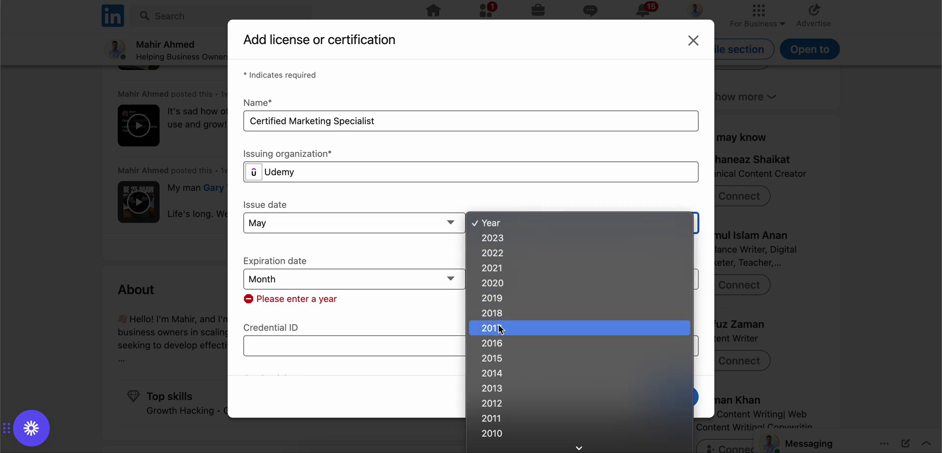
click(520, 331)
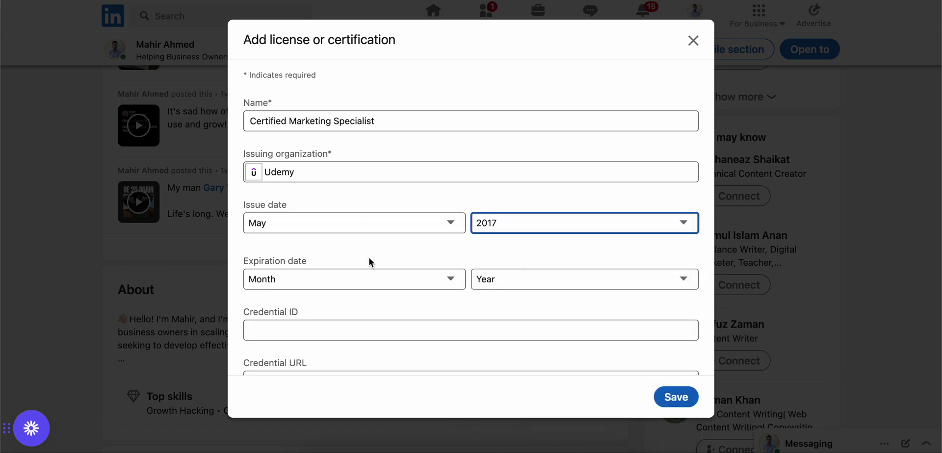
Set the certification's expiration date to June 2020.
click(329, 279)
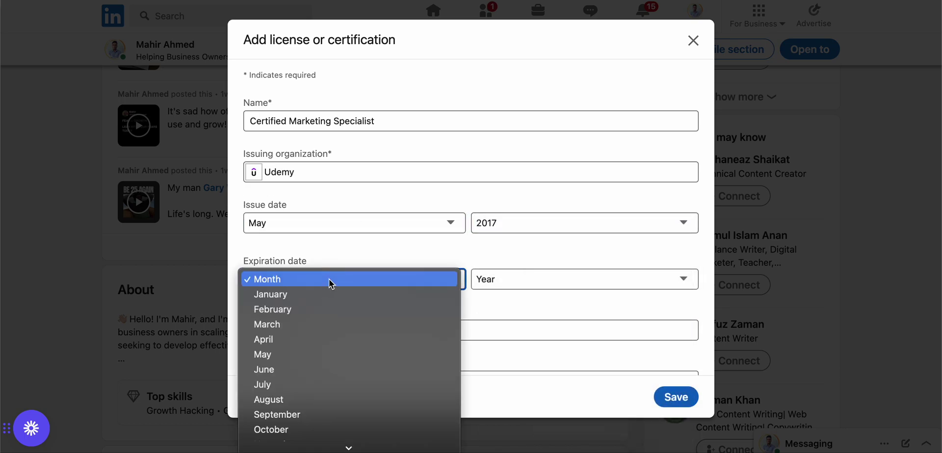
click(319, 369)
click(531, 281)
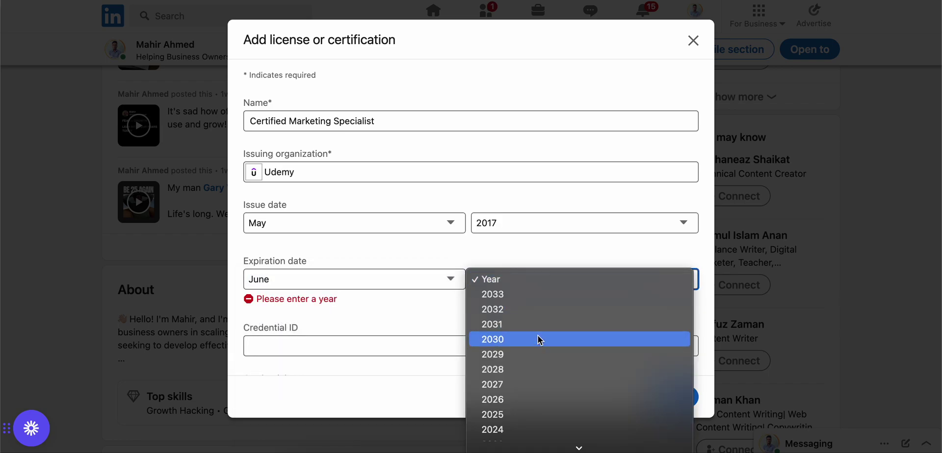
click(538, 354)
click(562, 284)
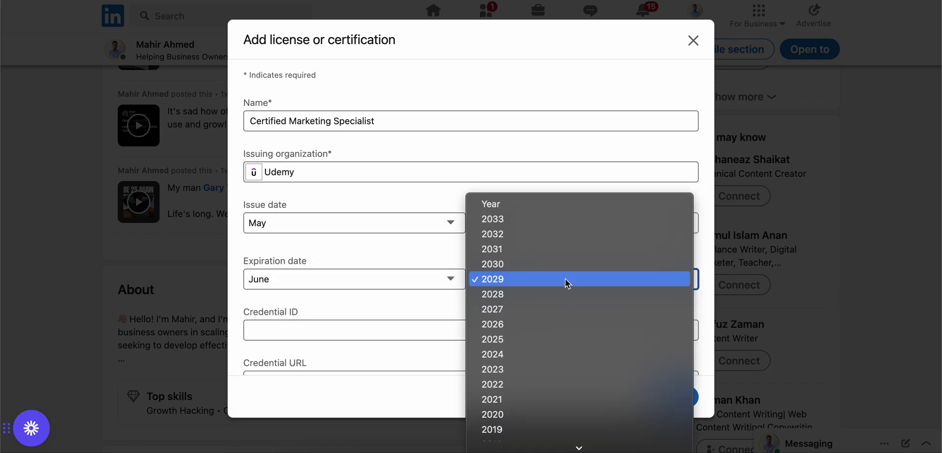
click(523, 415)
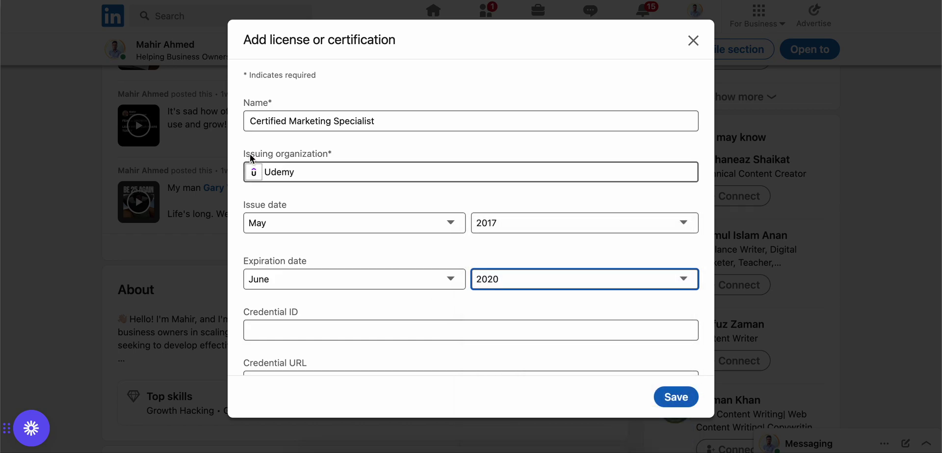
Review the issuing organization, issue date, Credential ID and Credential URL fields of the certification form.
drag(248, 156, 351, 154)
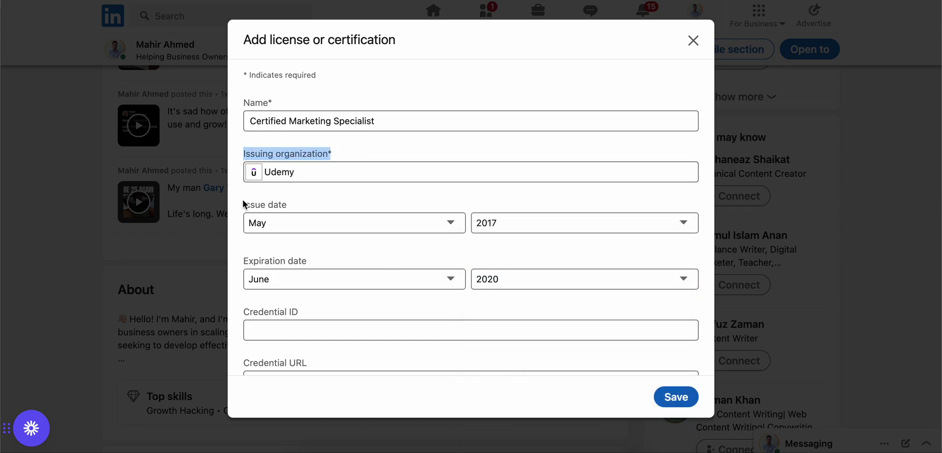
drag(245, 204, 305, 210)
click(329, 200)
scroll(329, 200, down, 2)
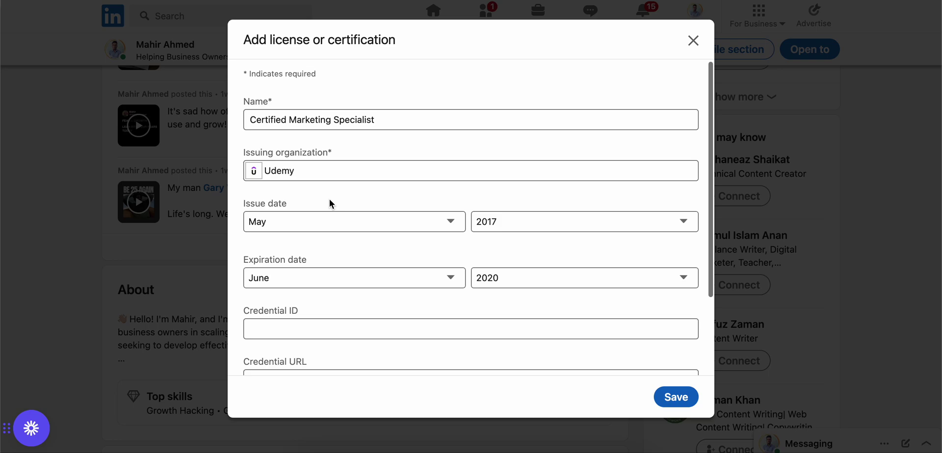
scroll(328, 199, down, 1)
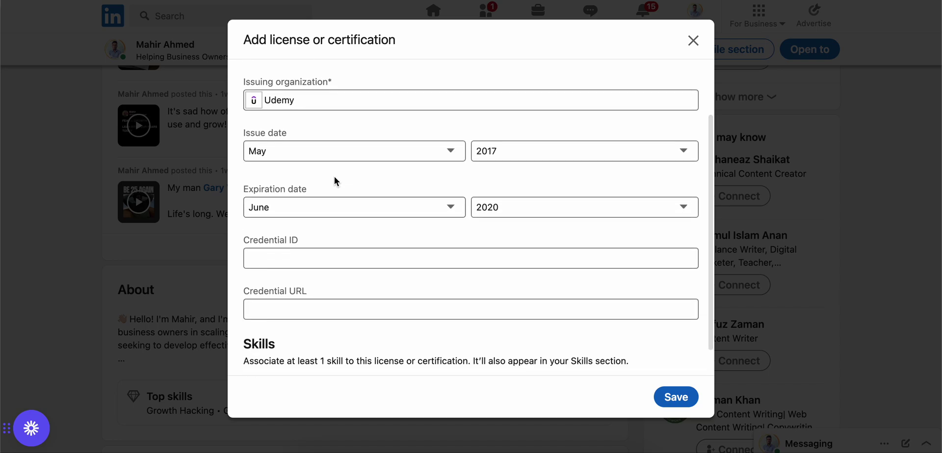
scroll(273, 208, down, 1)
drag(237, 204, 318, 206)
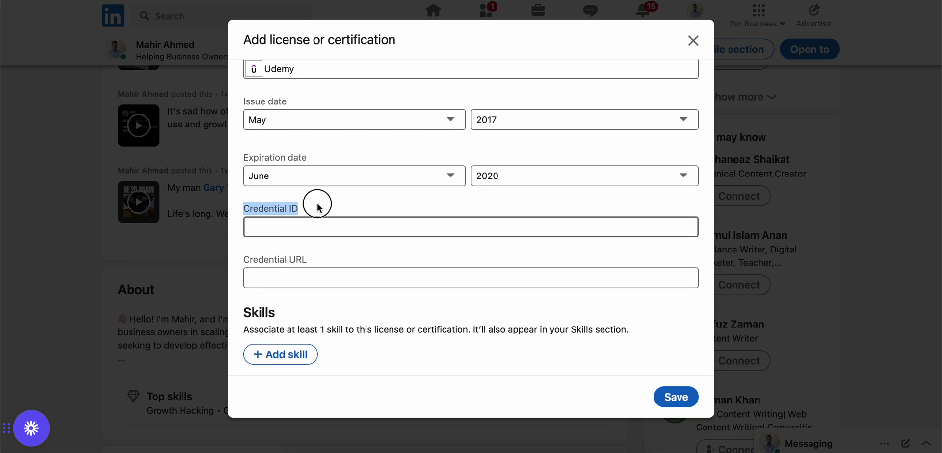
click(320, 203)
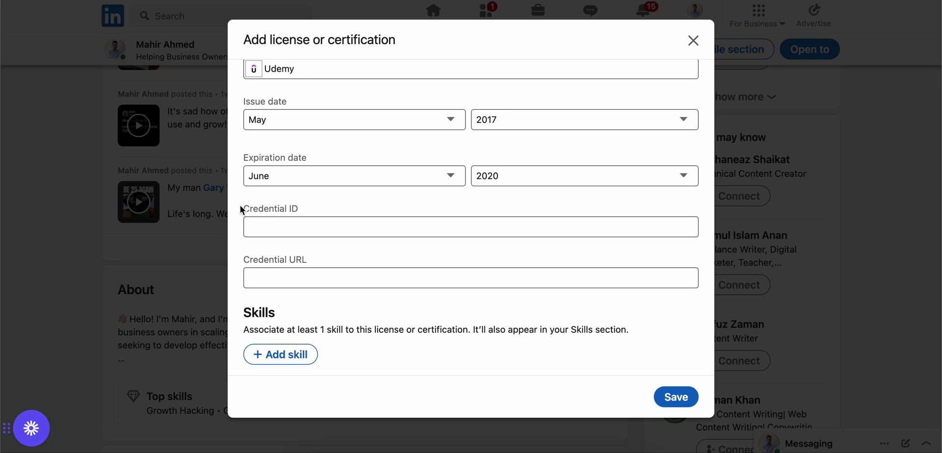
drag(233, 260, 320, 267)
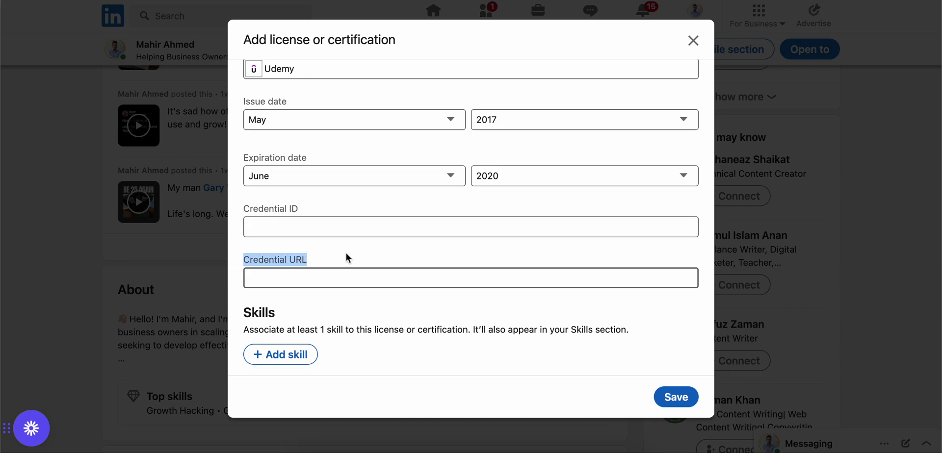
click(303, 272)
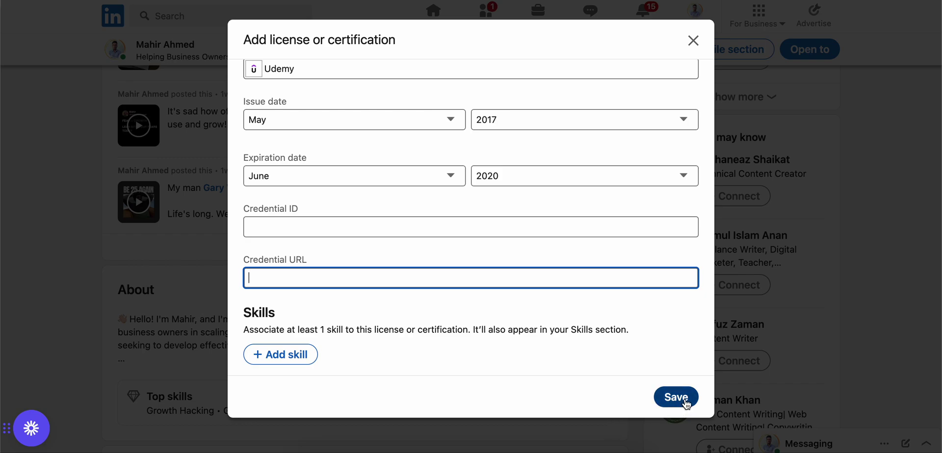
Save the certification and skip sharing the news with the network.
click(686, 403)
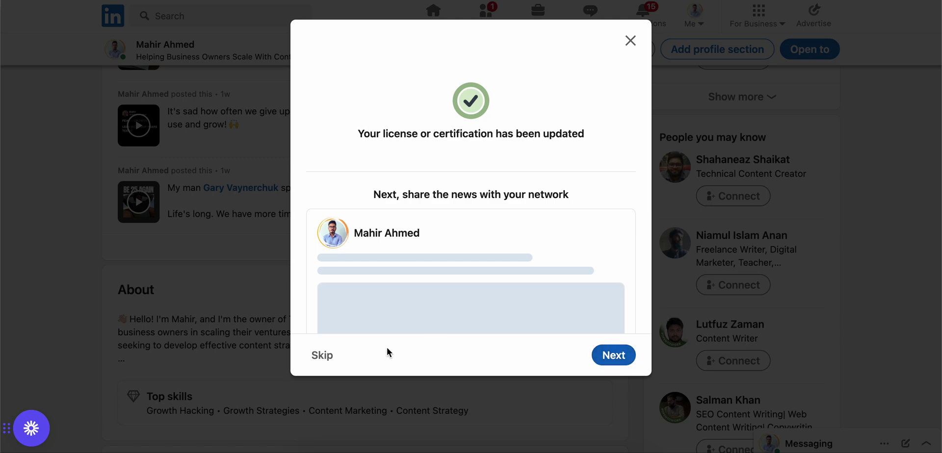
click(322, 357)
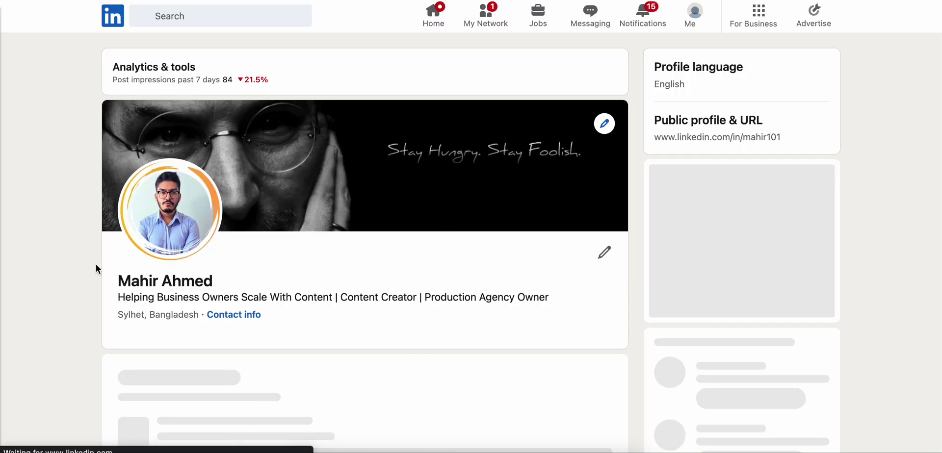
Check the new Udemy entry in the Licenses & certifications section of the profile.
scroll(96, 268, down, 15)
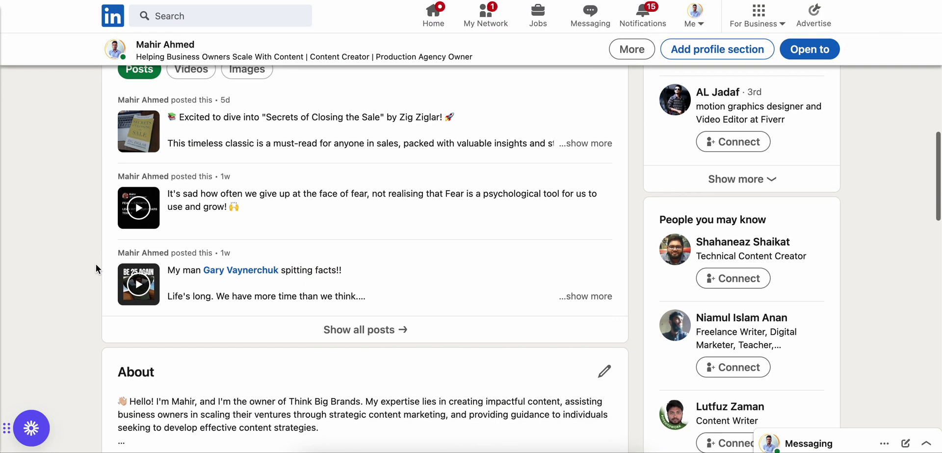
scroll(96, 269, down, 12)
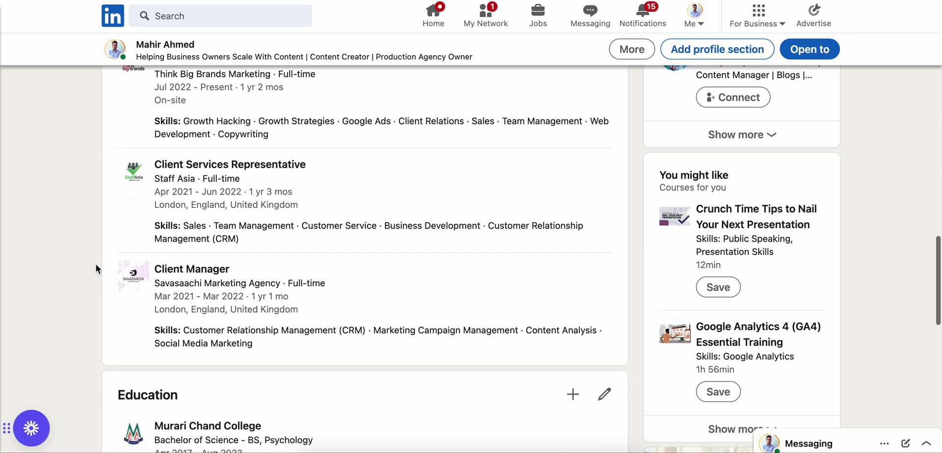
scroll(96, 264, down, 5)
click(121, 249)
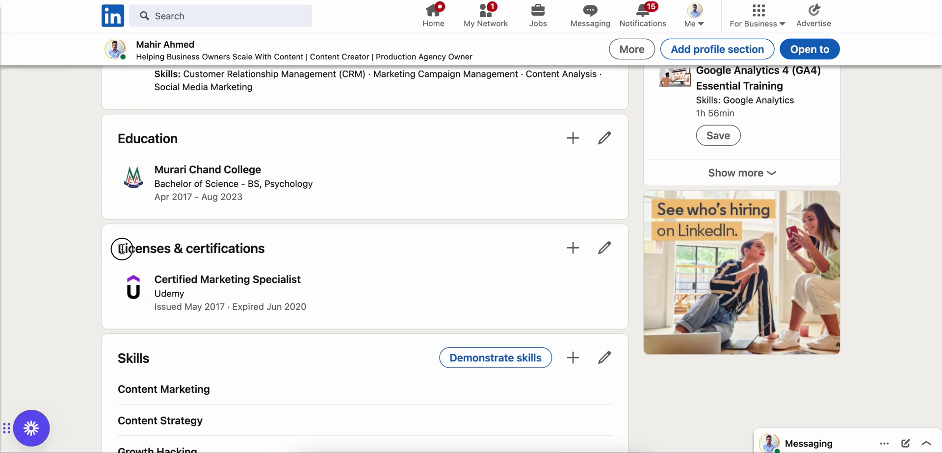
drag(122, 249, 265, 250)
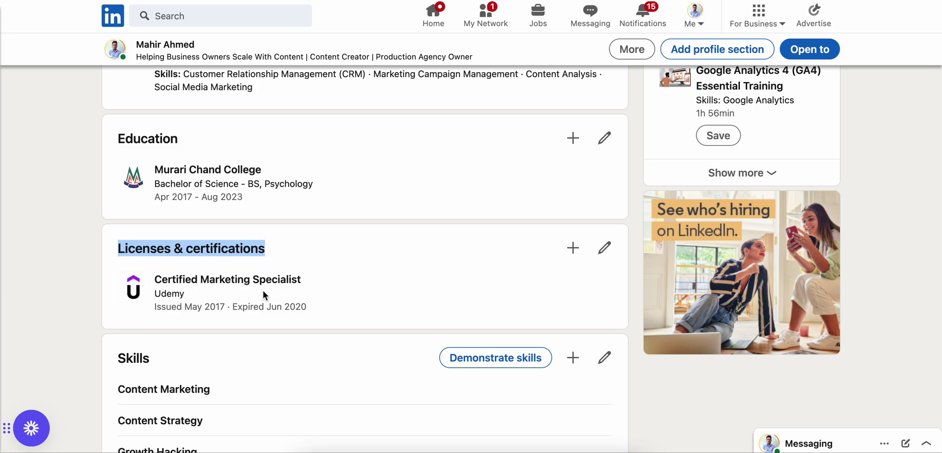
click(79, 317)
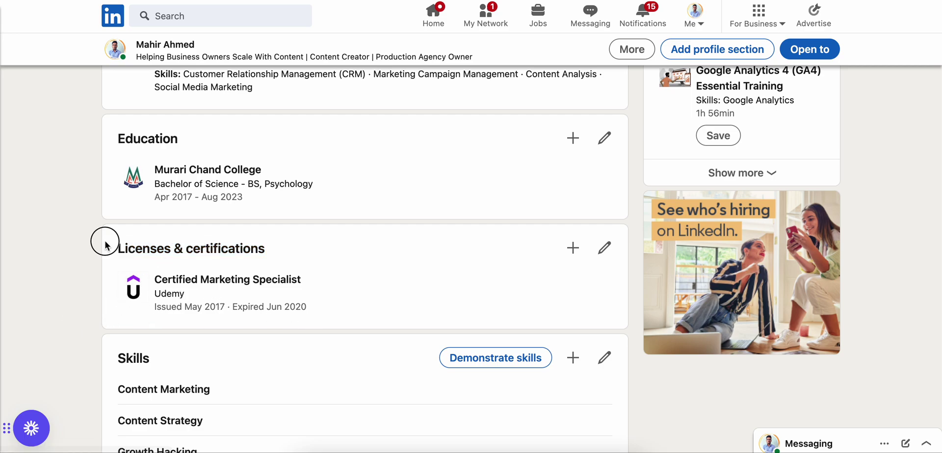
drag(106, 246, 319, 260)
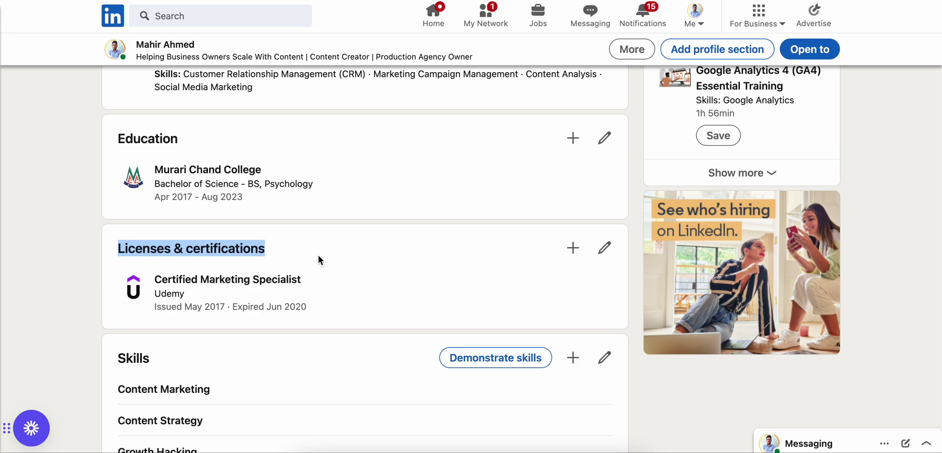